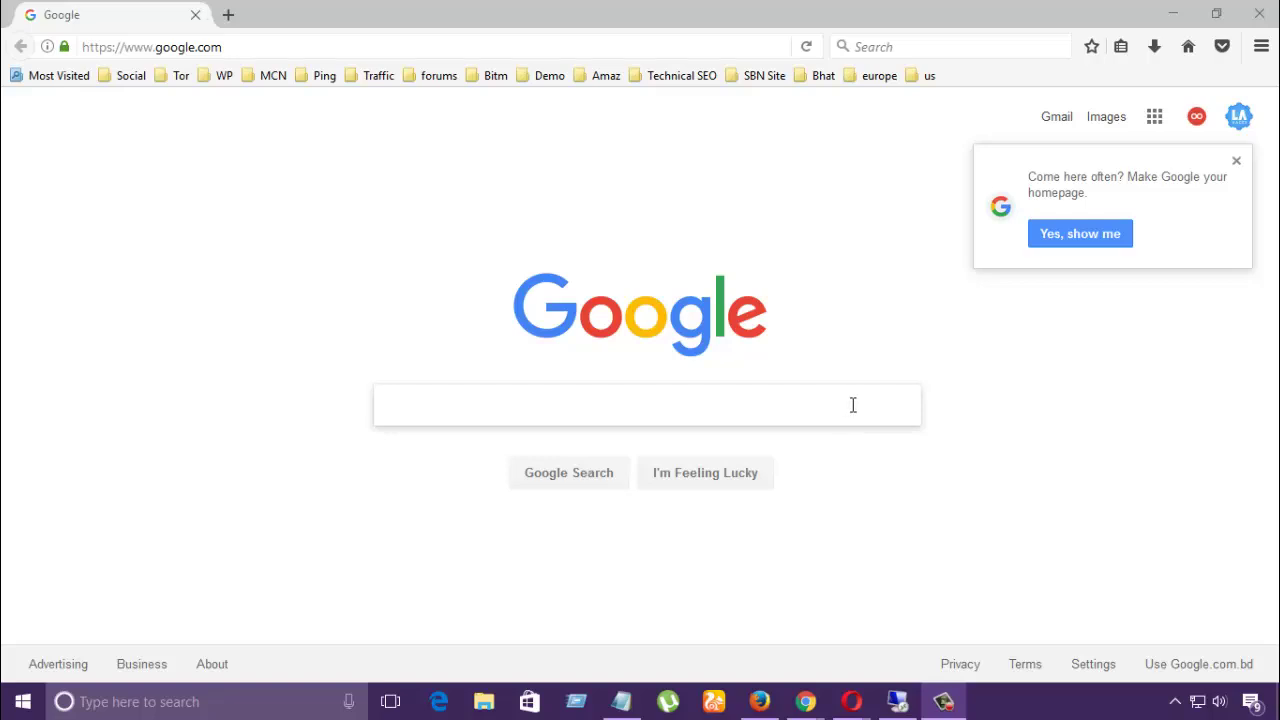
Bring the browser window showing the Google homepage into focus.
{"action": "left_click", "coordinate": [801, 411]}
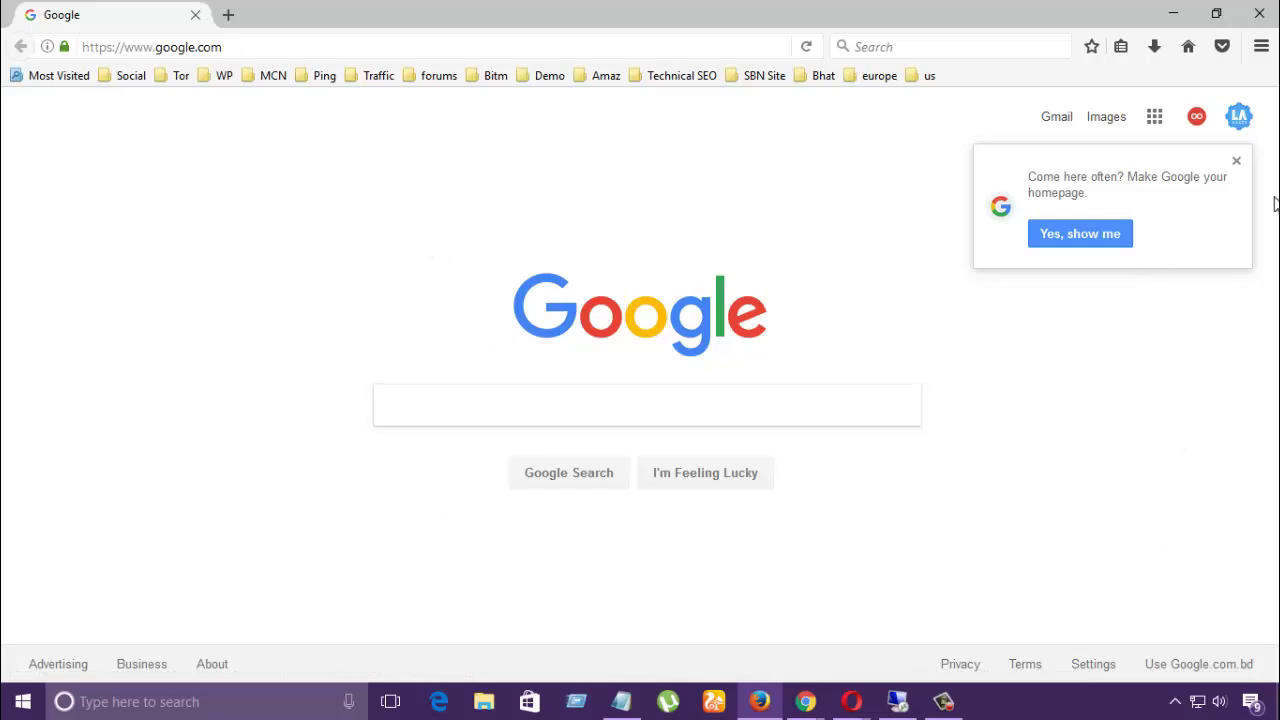
Dismiss the homepage popup and reach Google Keep through the apps grid's 'Even more from Google' page.
{"action": "left_click", "coordinate": [1237, 163]}
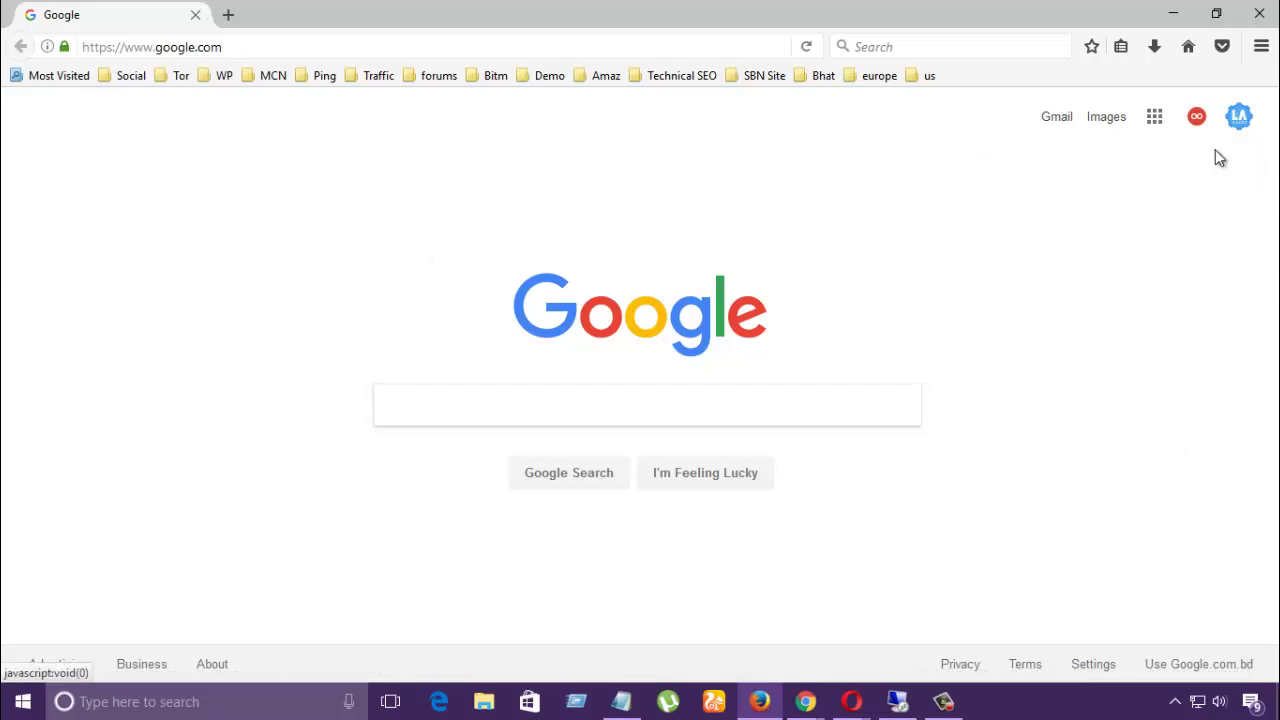
{"action": "left_click", "coordinate": [1155, 118]}
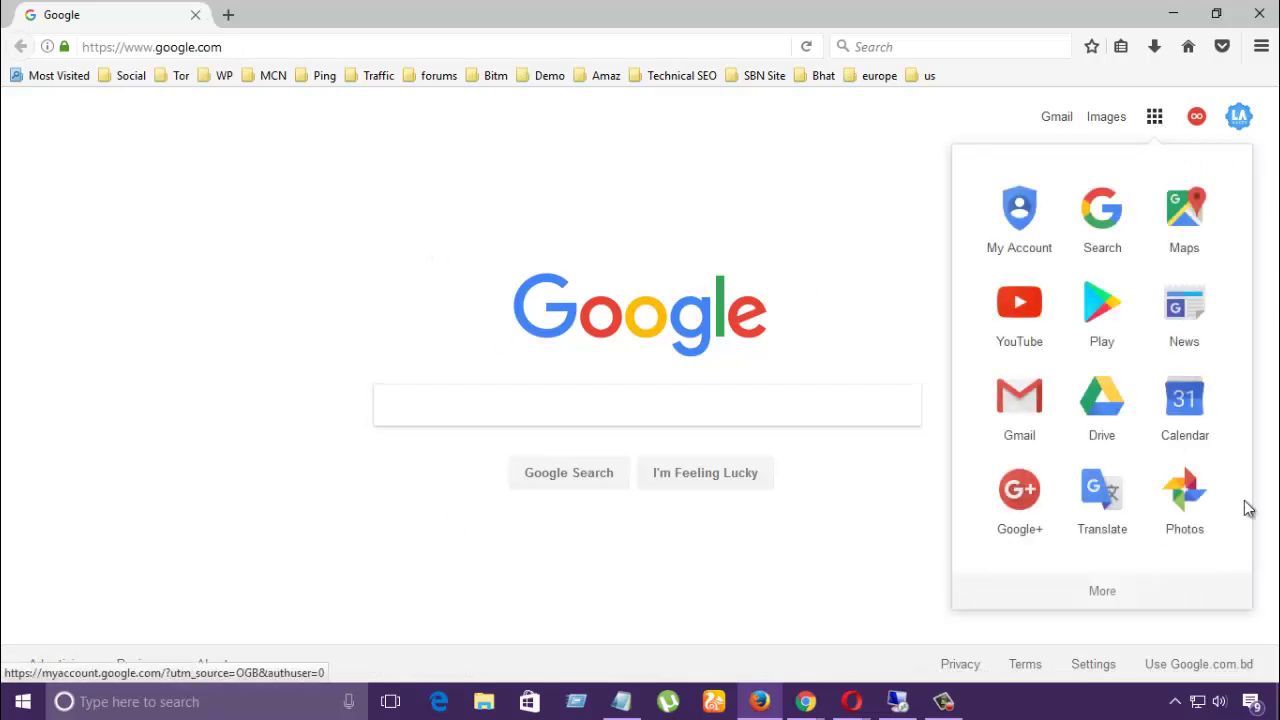
{"action": "left_click", "coordinate": [1129, 598]}
{"action": "left_click", "coordinate": [1060, 585]}
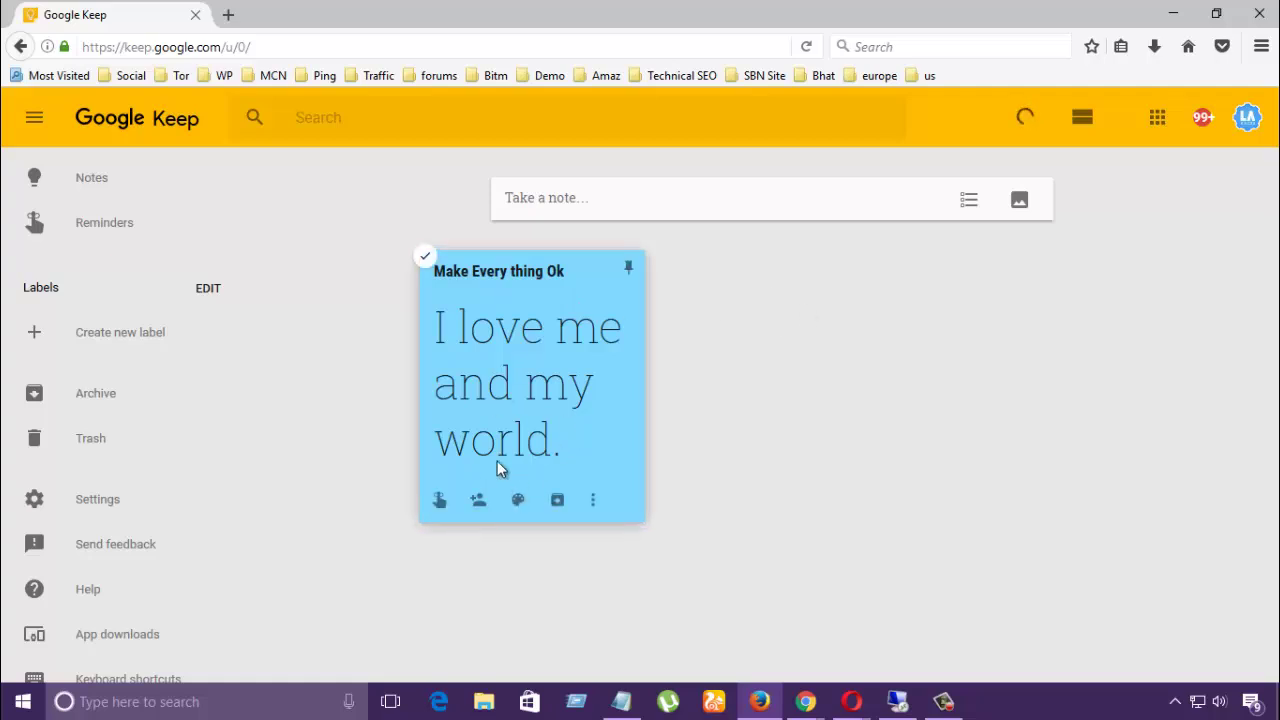
Start a fresh note titled 'Life Story' with the body text 'I am ....'.
{"action": "left_click", "coordinate": [663, 210]}
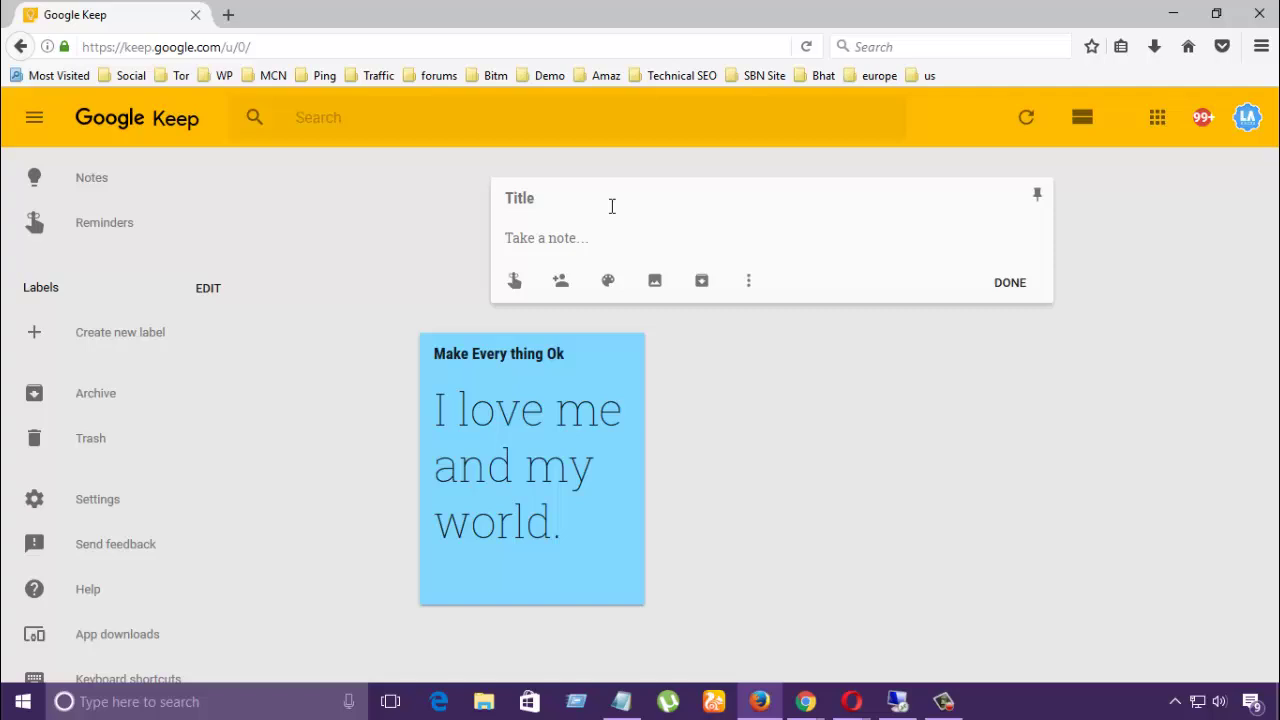
{"action": "left_click", "coordinate": [1058, 418]}
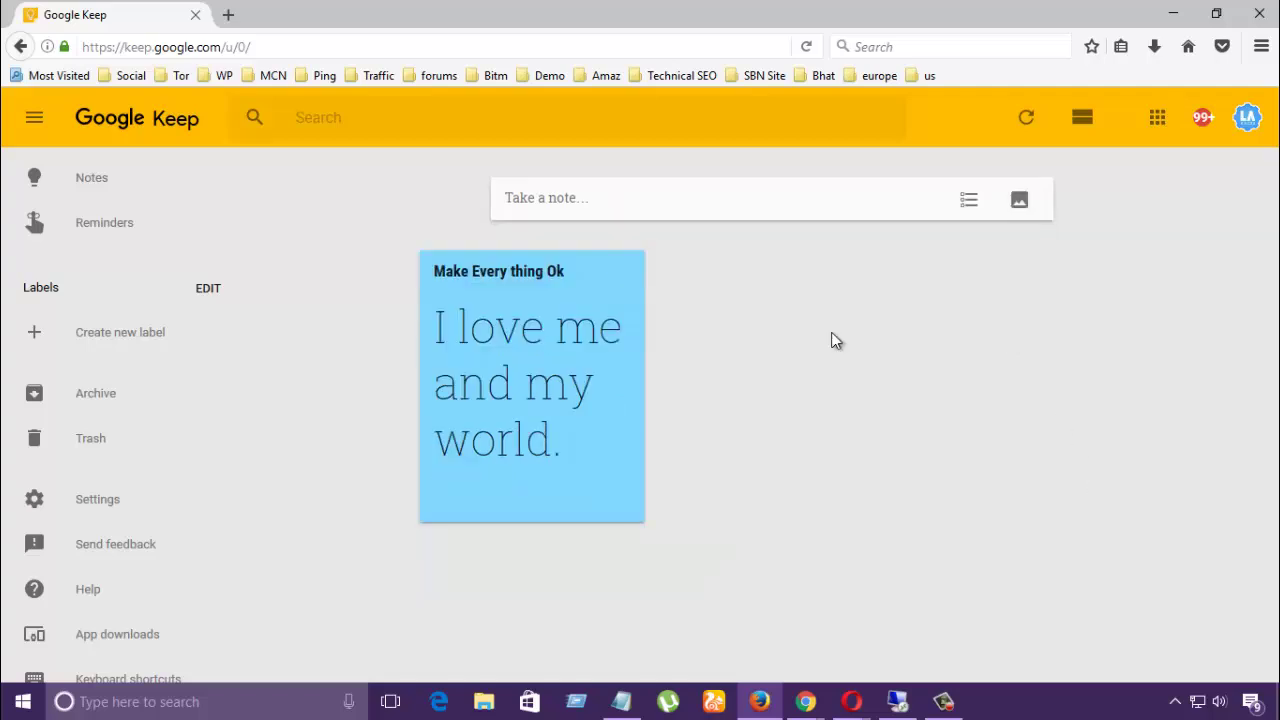
{"action": "left_click", "coordinate": [578, 200]}
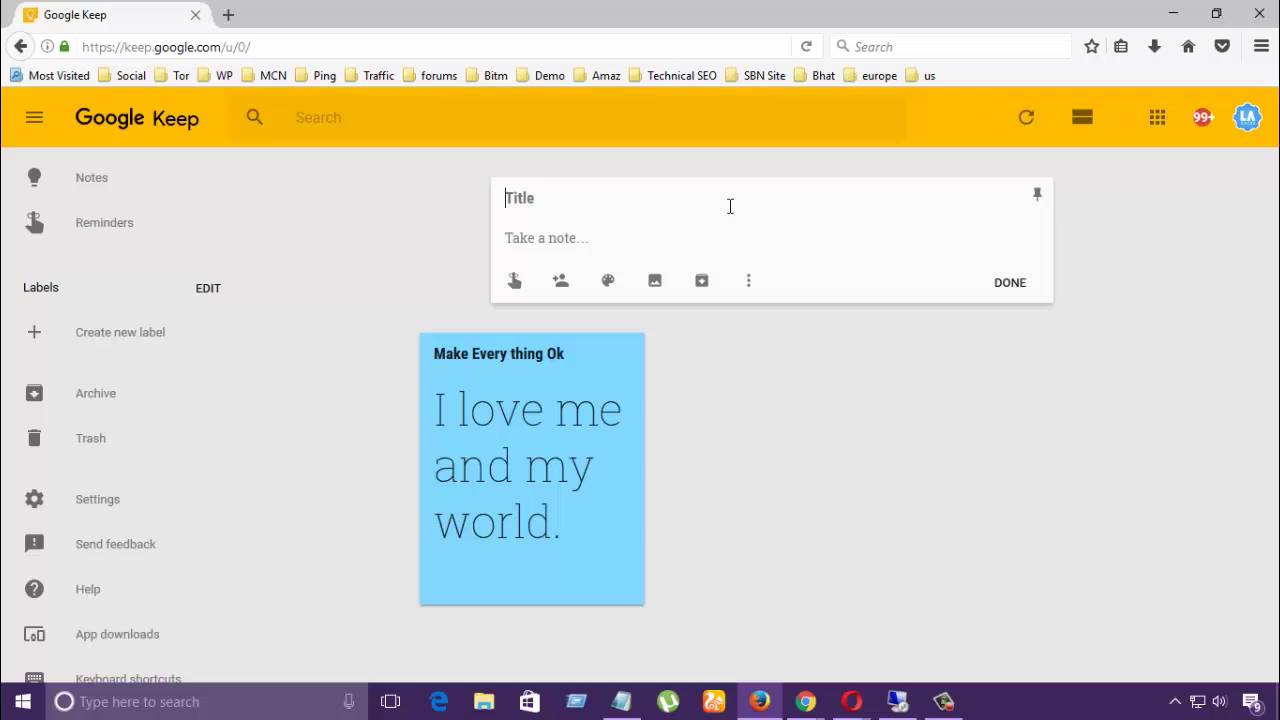
{"action": "type", "text": "Li"}
{"action": "type", "text": "fe Sto"}
{"action": "type", "text": "I am ...."}
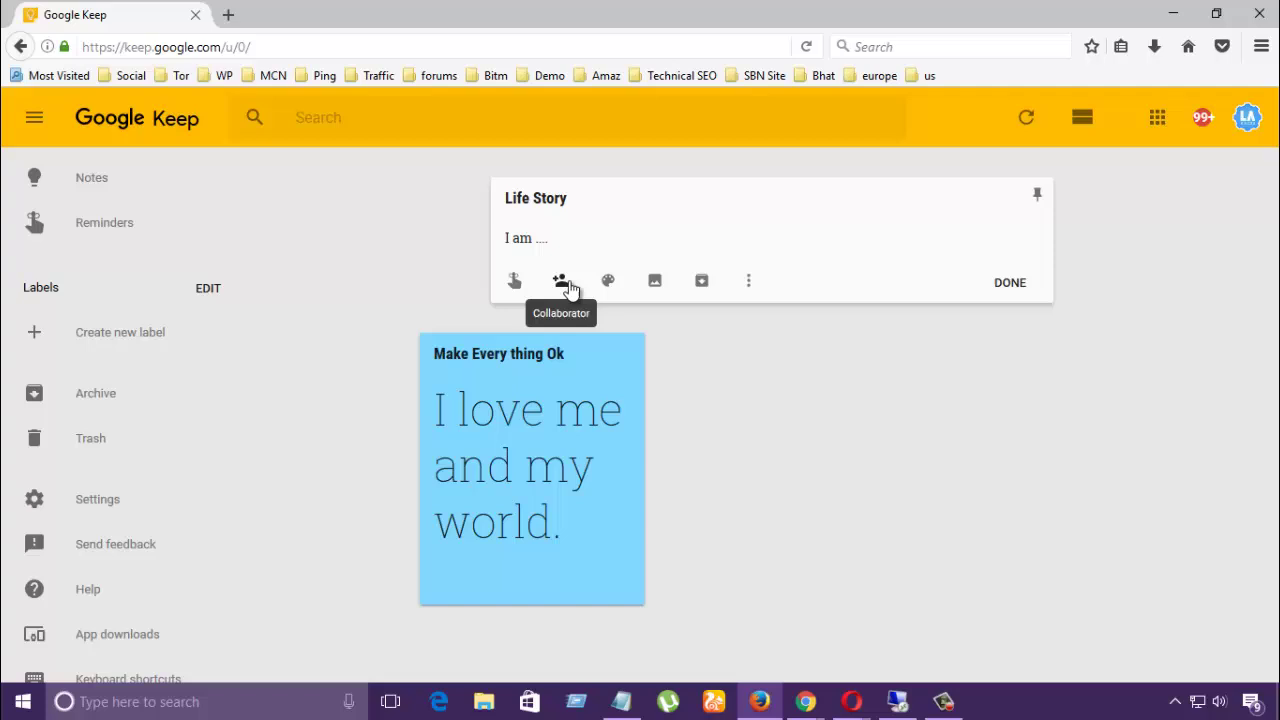
{"action": "left_click", "coordinate": [570, 289]}
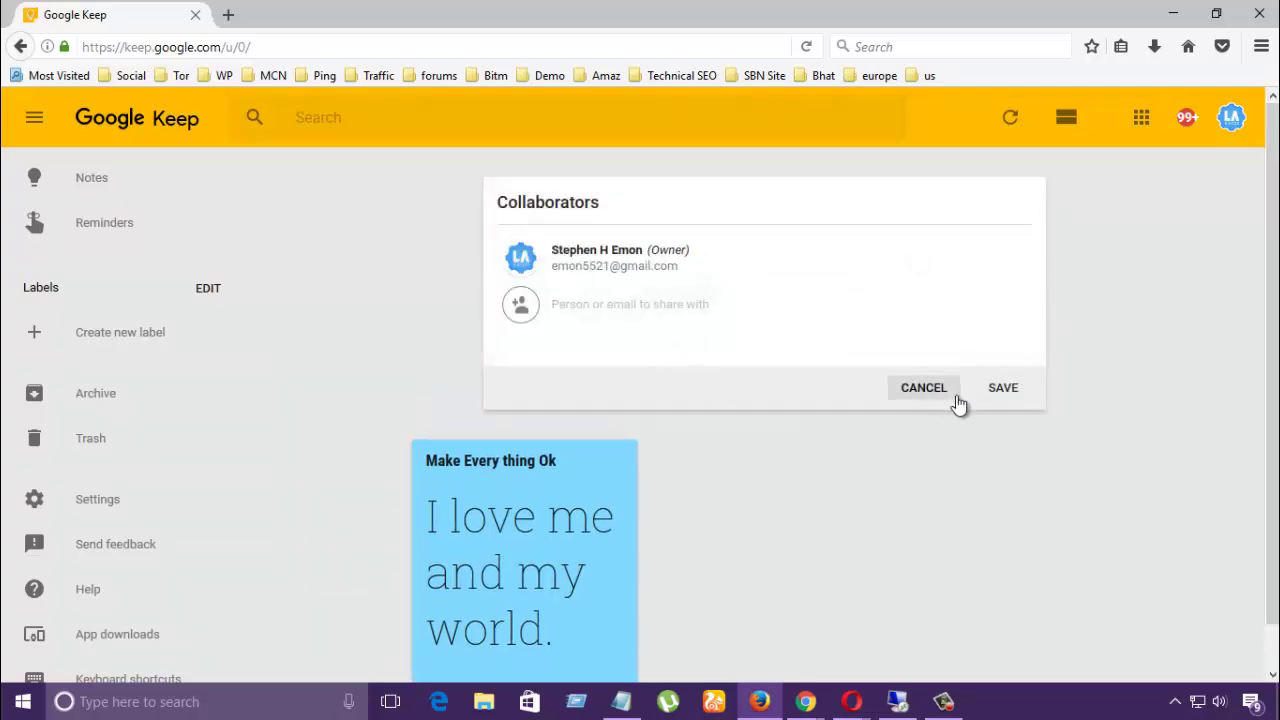
{"action": "left_click", "coordinate": [945, 395]}
{"action": "left_click", "coordinate": [561, 281]}
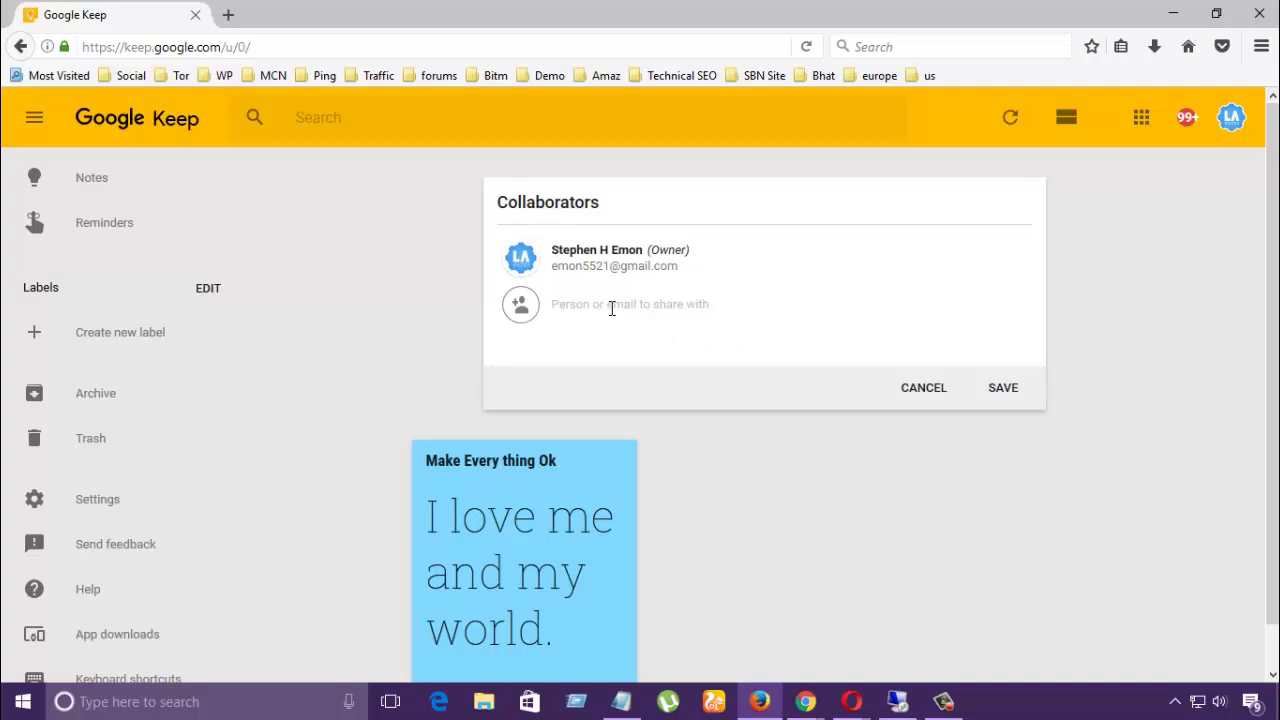
{"action": "type", "text": "em"}
{"action": "key", "text": "BackSpace"}
{"action": "key", "text": "BackSpace"}
{"action": "left_click", "coordinate": [922, 390]}
{"action": "mouse_move", "coordinate": [610, 284]}
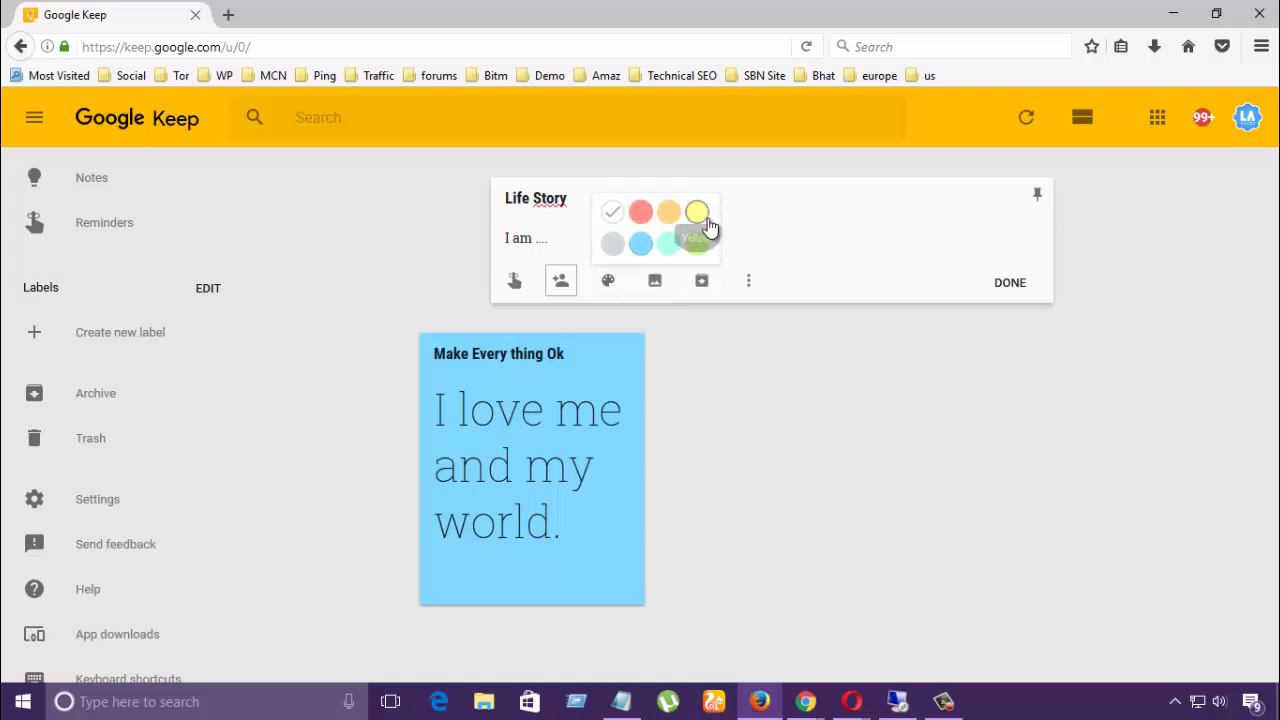
Switch the Life Story note's colour to yellow, then back to plain white.
{"action": "left_click", "coordinate": [700, 215]}
{"action": "mouse_move", "coordinate": [609, 285]}
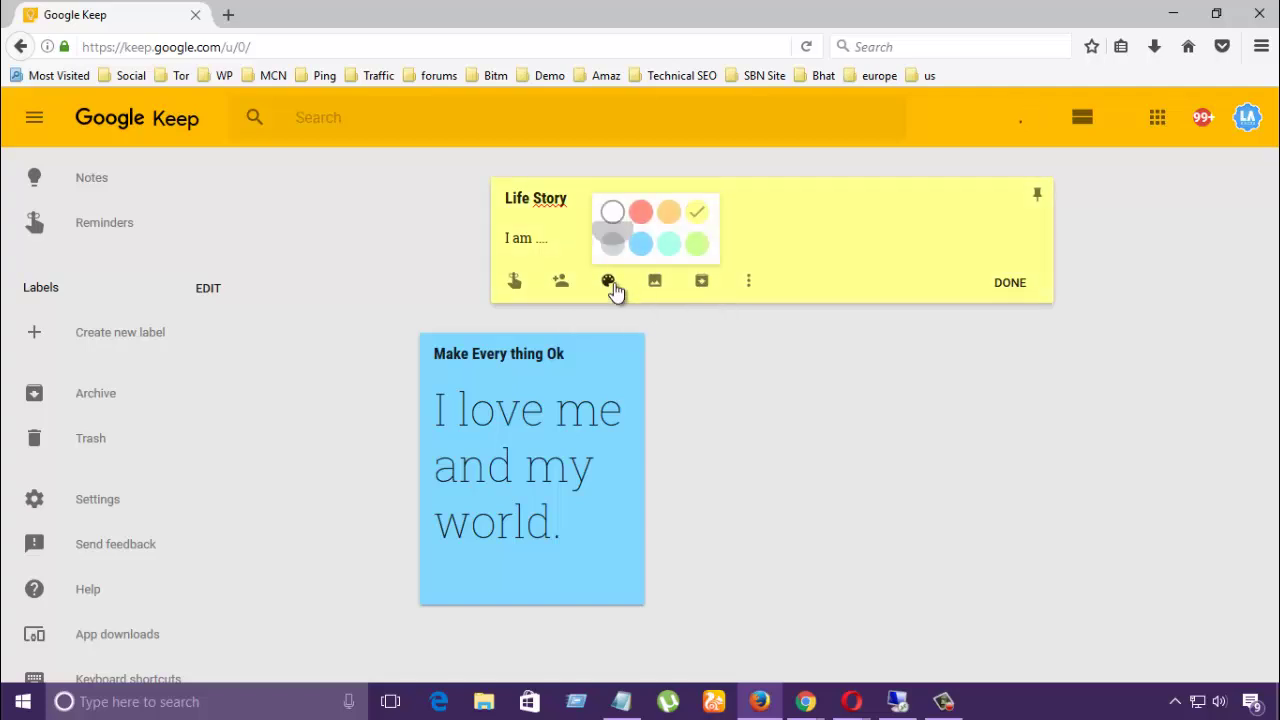
{"action": "left_click", "coordinate": [612, 212]}
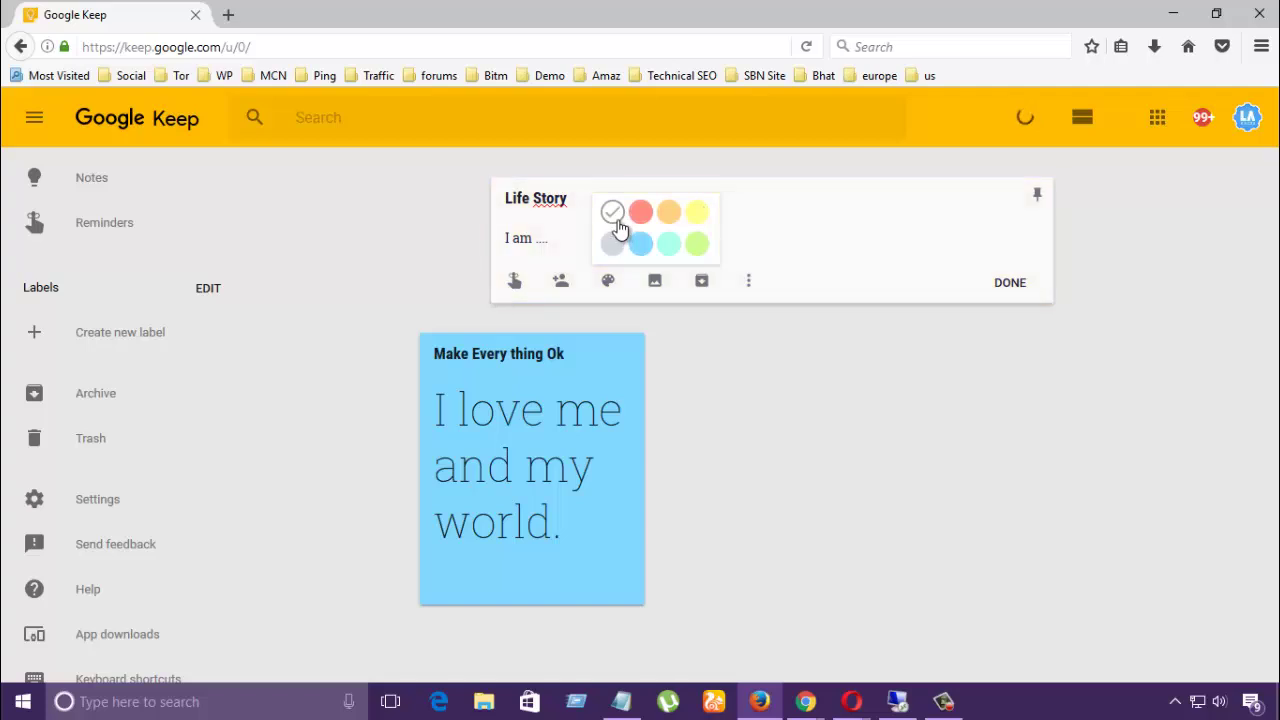
Close the note, reopen it, and finish with DONE so it stays on the board.
{"action": "left_click", "coordinate": [740, 363]}
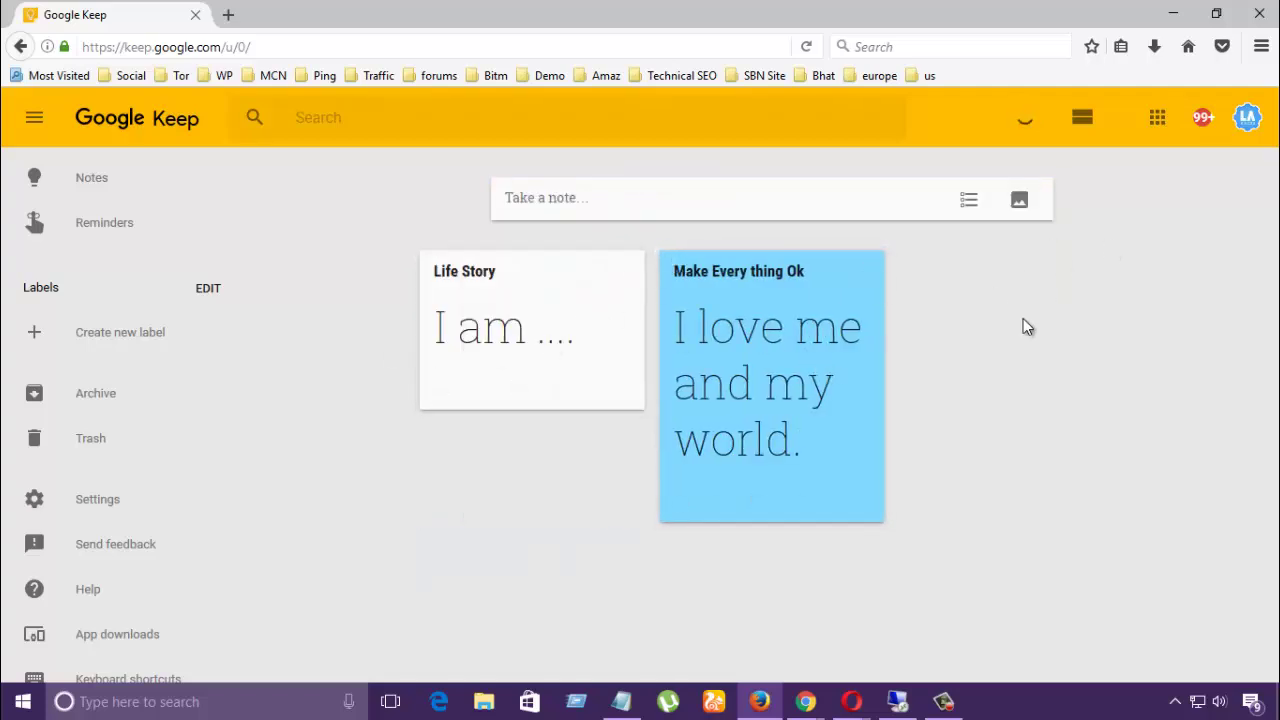
{"action": "left_click", "coordinate": [543, 298]}
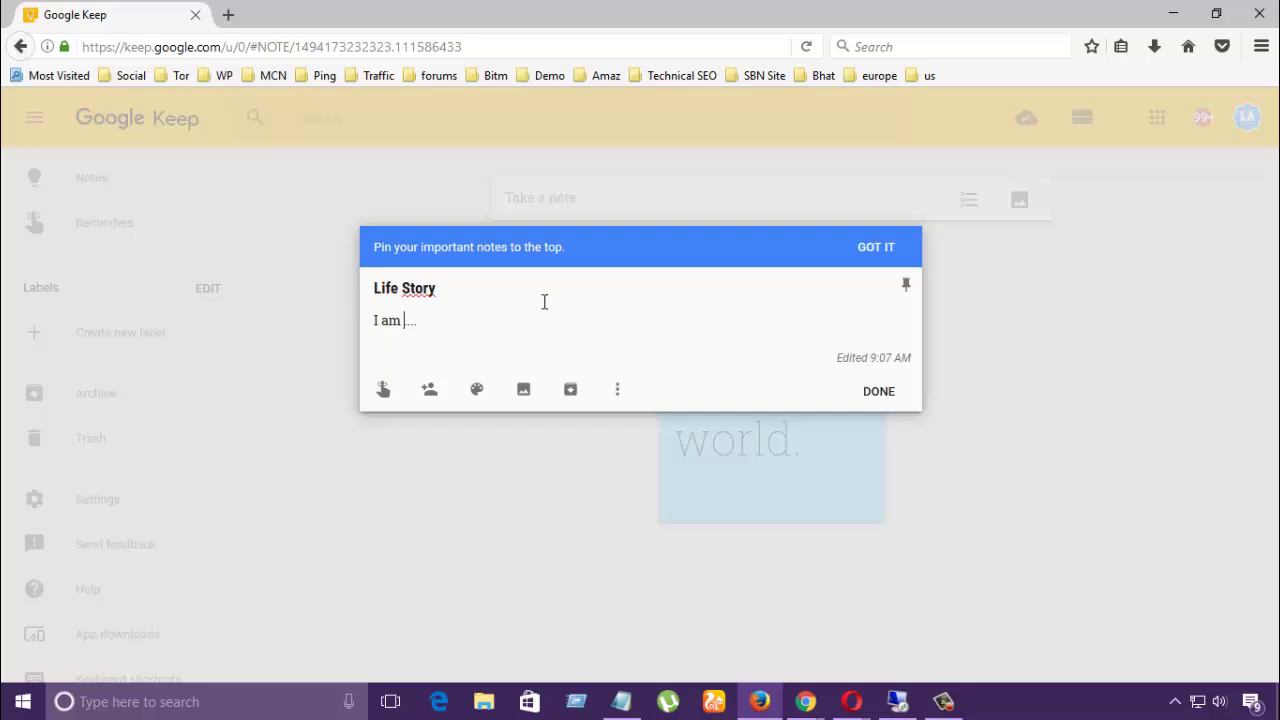
{"action": "left_click", "coordinate": [882, 391]}
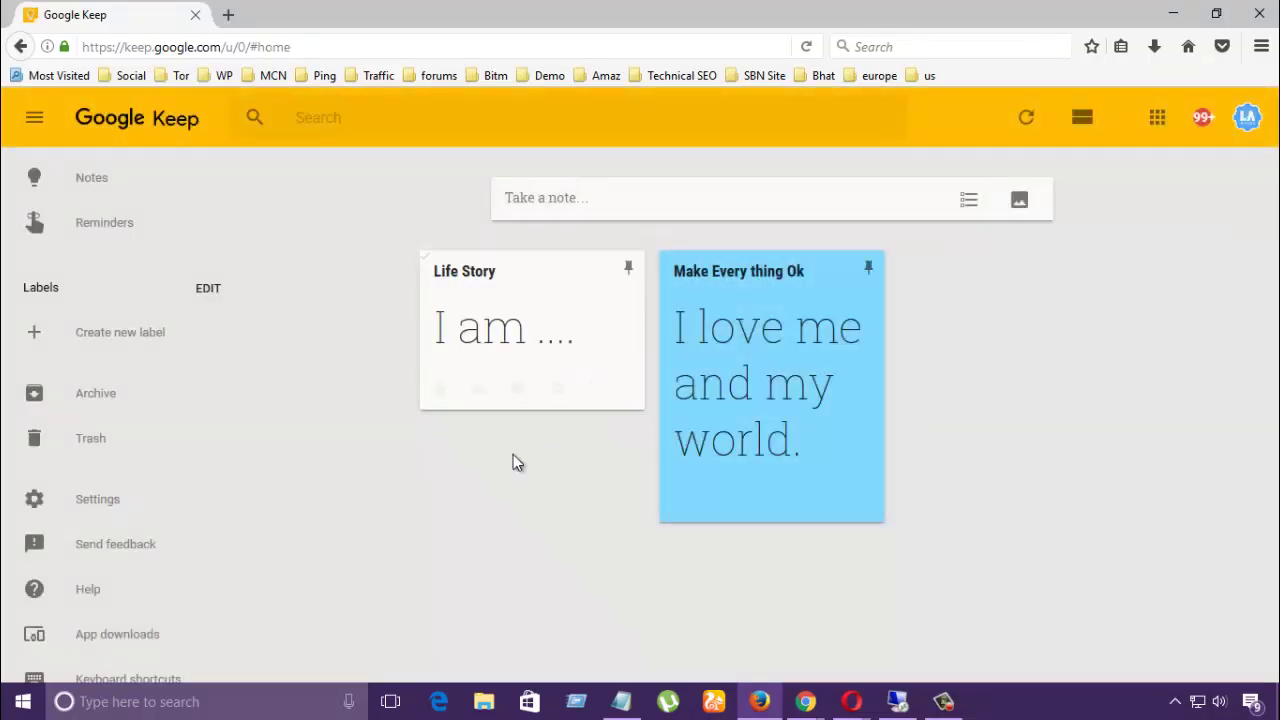
{"action": "mouse_move", "coordinate": [441, 393]}
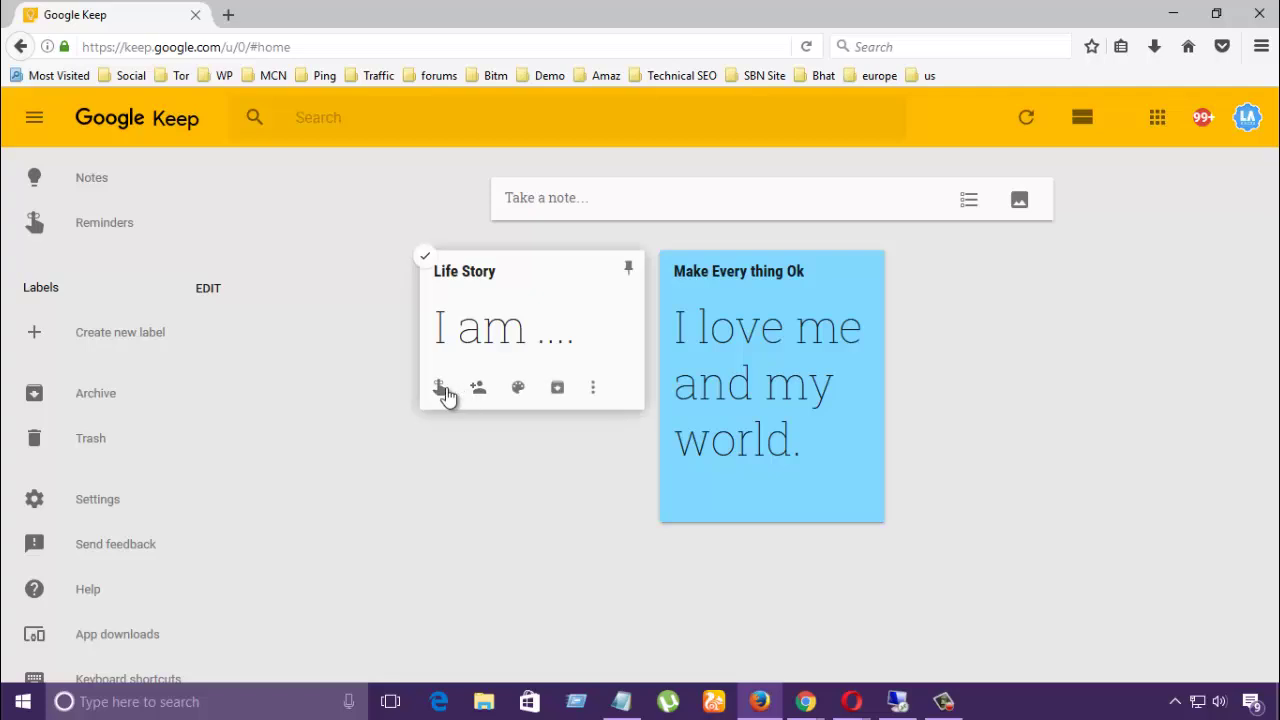
Archive the Life Story note, undo the archive, then show its More actions menu.
{"action": "left_click", "coordinate": [557, 390]}
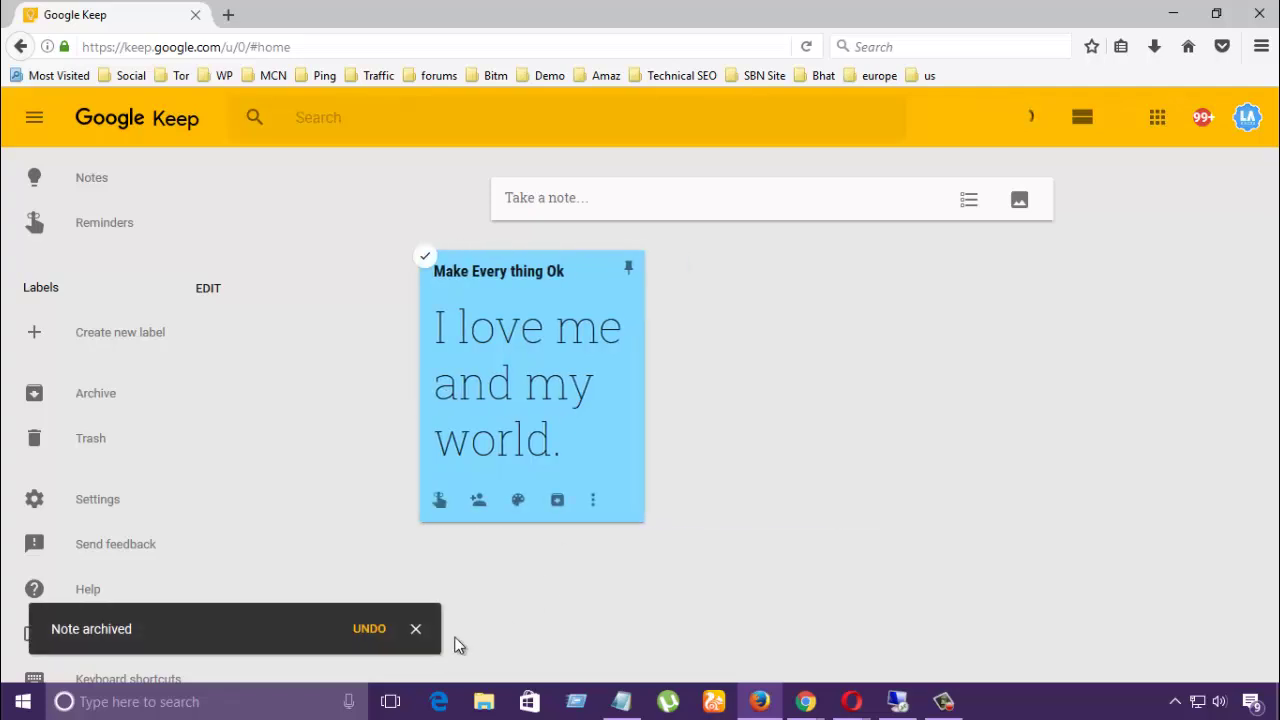
{"action": "left_click", "coordinate": [372, 633]}
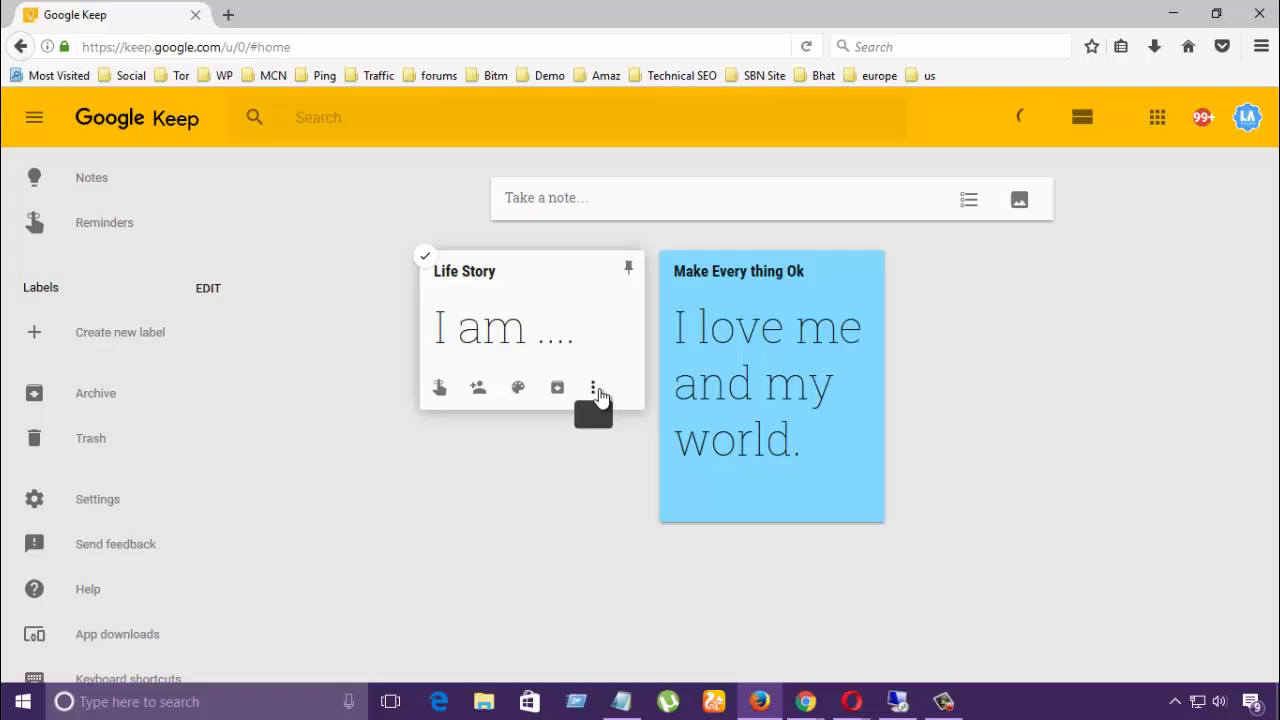
{"action": "left_click", "coordinate": [593, 388]}
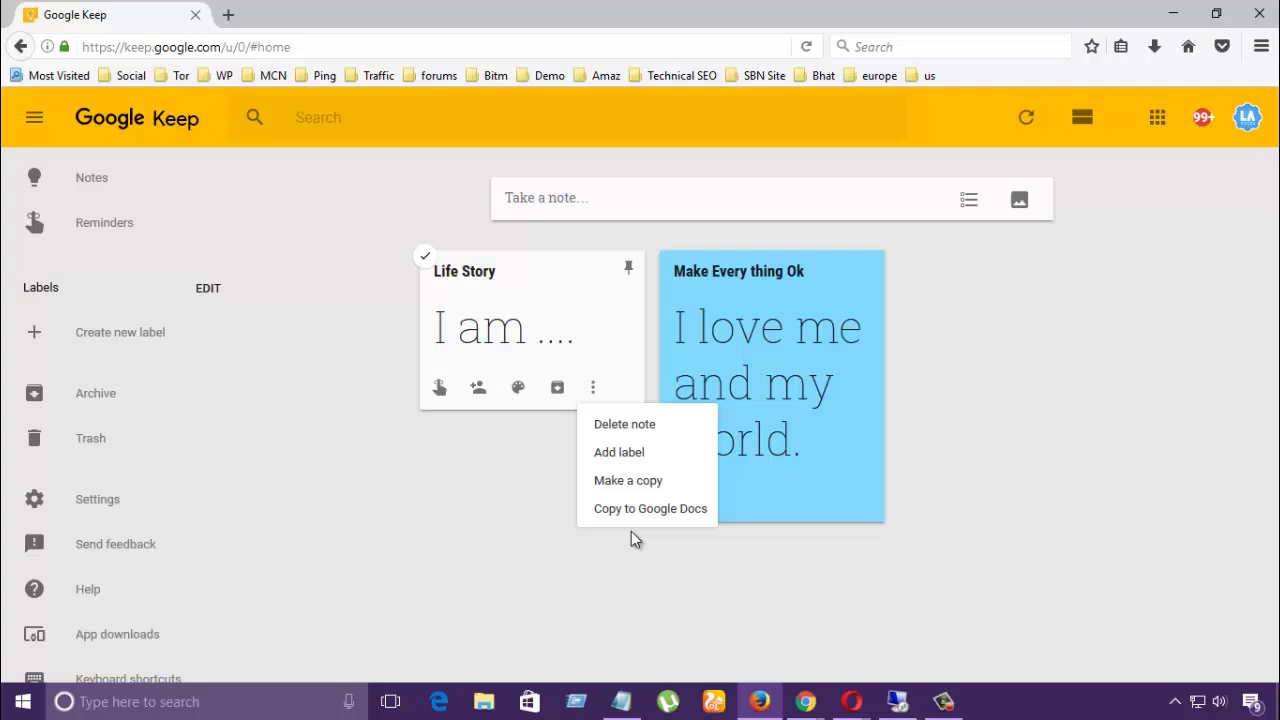
Upload the red abstract image from the Pictures folder into the Life Story note and close it.
{"action": "left_click", "coordinate": [532, 509]}
{"action": "left_click", "coordinate": [583, 325]}
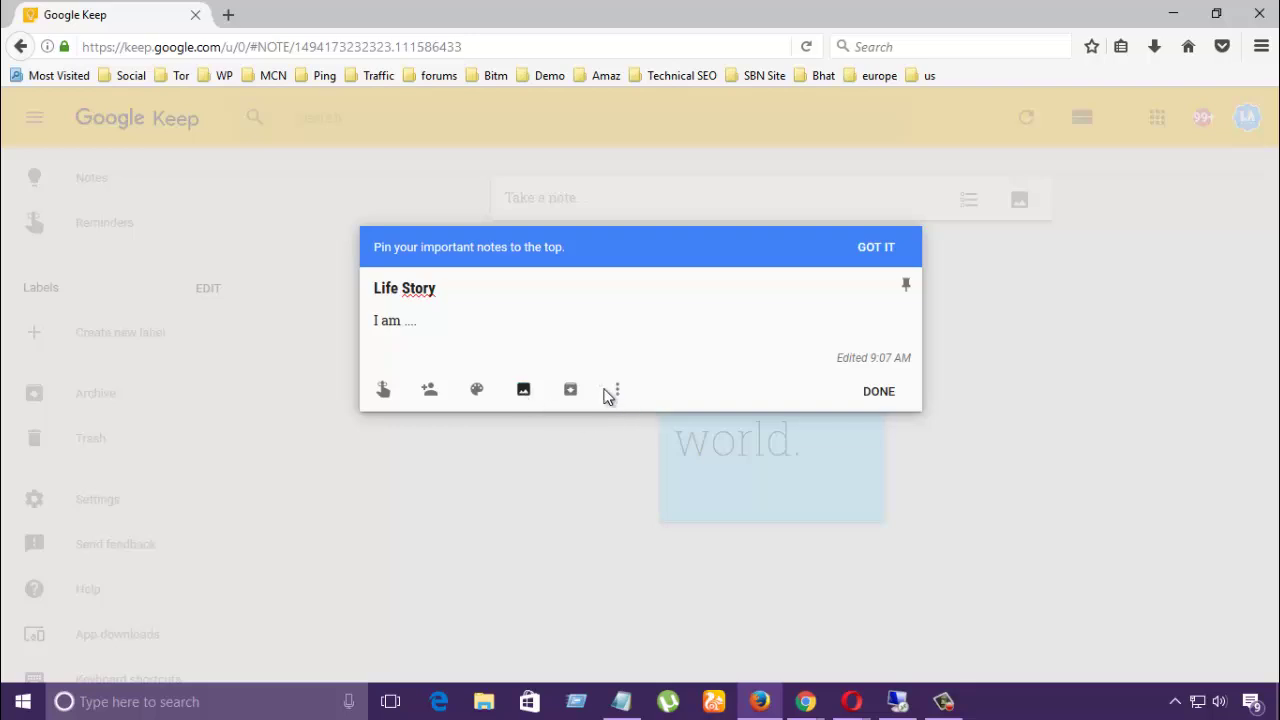
{"action": "left_click", "coordinate": [524, 390]}
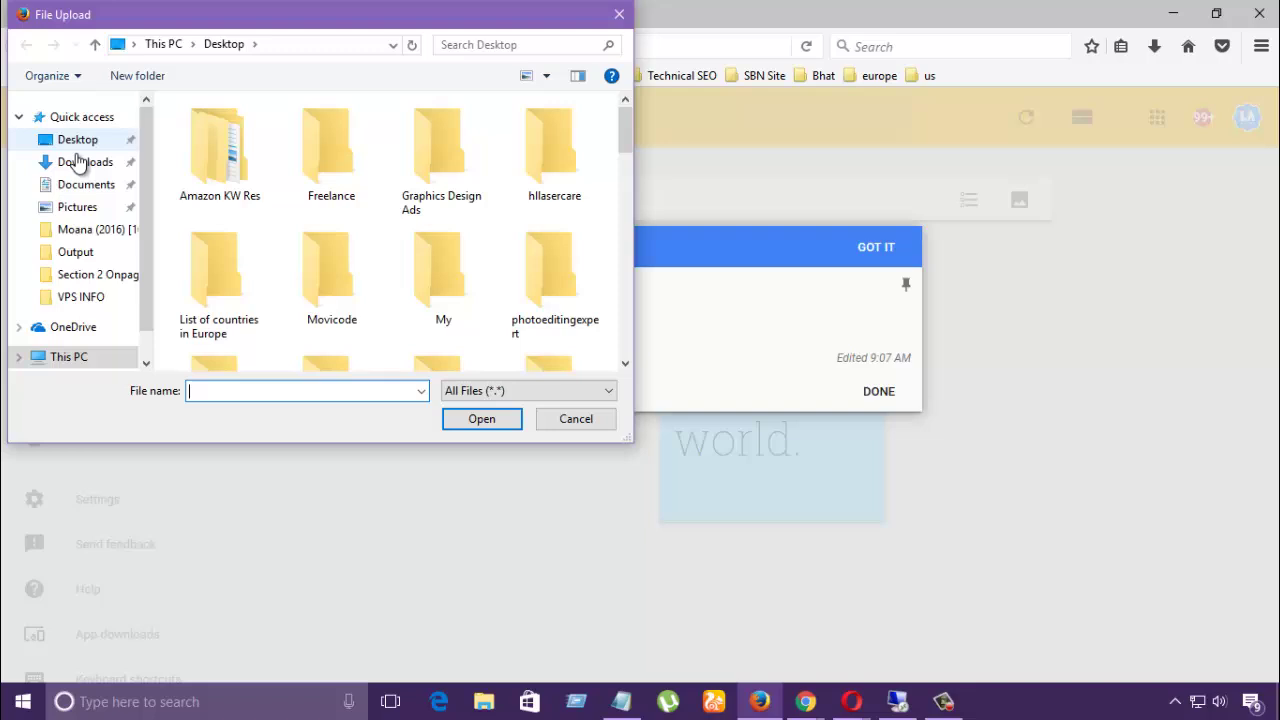
{"action": "left_click", "coordinate": [86, 207]}
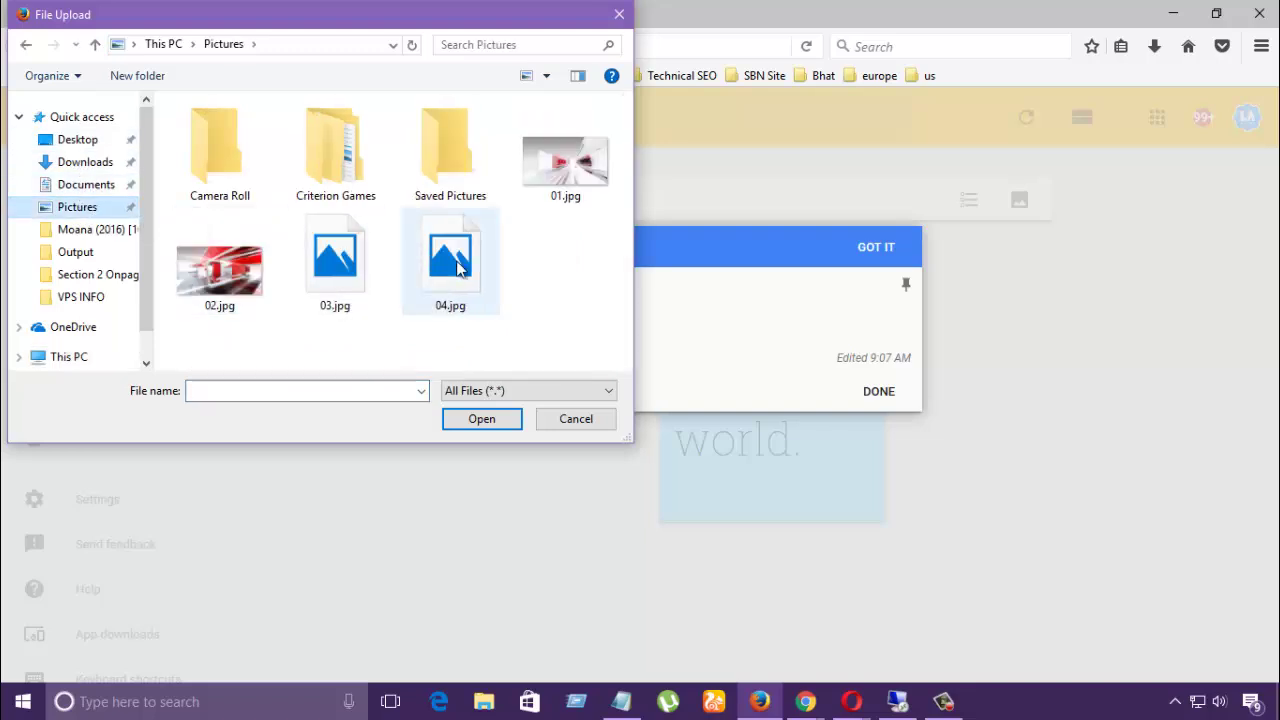
{"action": "double_click", "coordinate": [334, 263]}
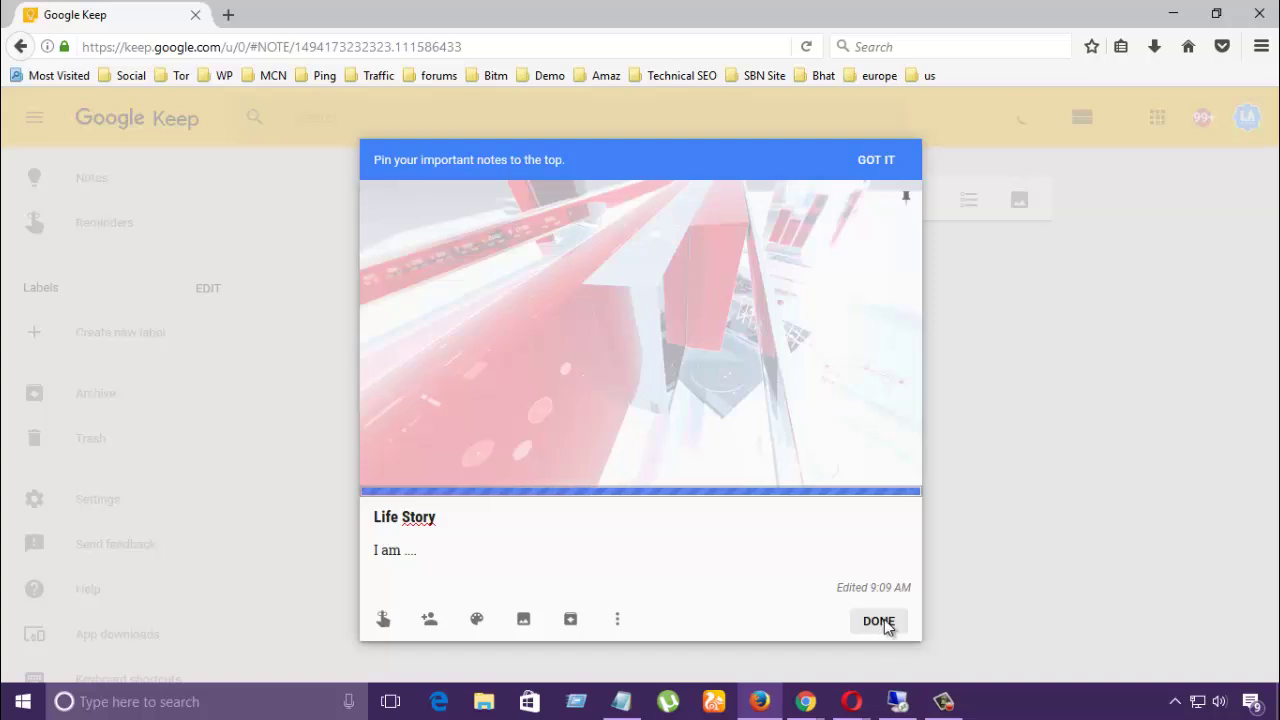
{"action": "left_click", "coordinate": [879, 621]}
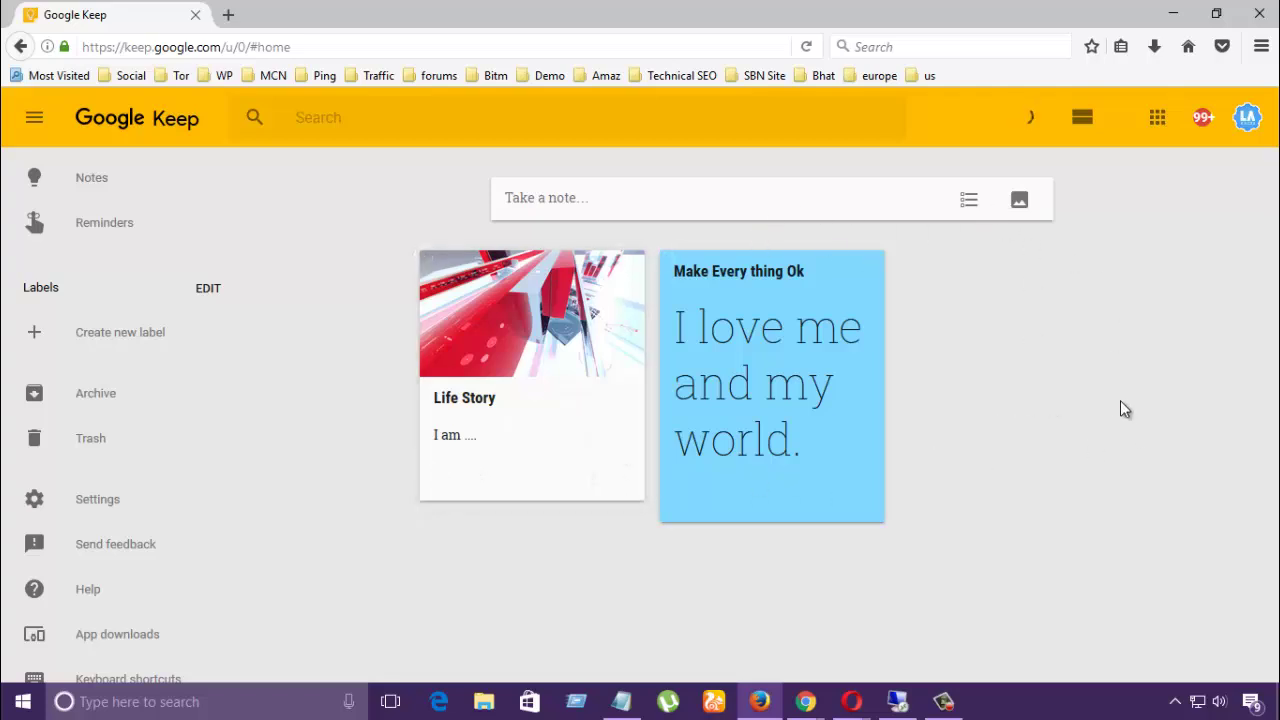
Refresh the board and send the Life Story note to Google Docs from its More menu.
{"action": "left_click", "coordinate": [1027, 122]}
{"action": "left_click", "coordinate": [593, 483]}
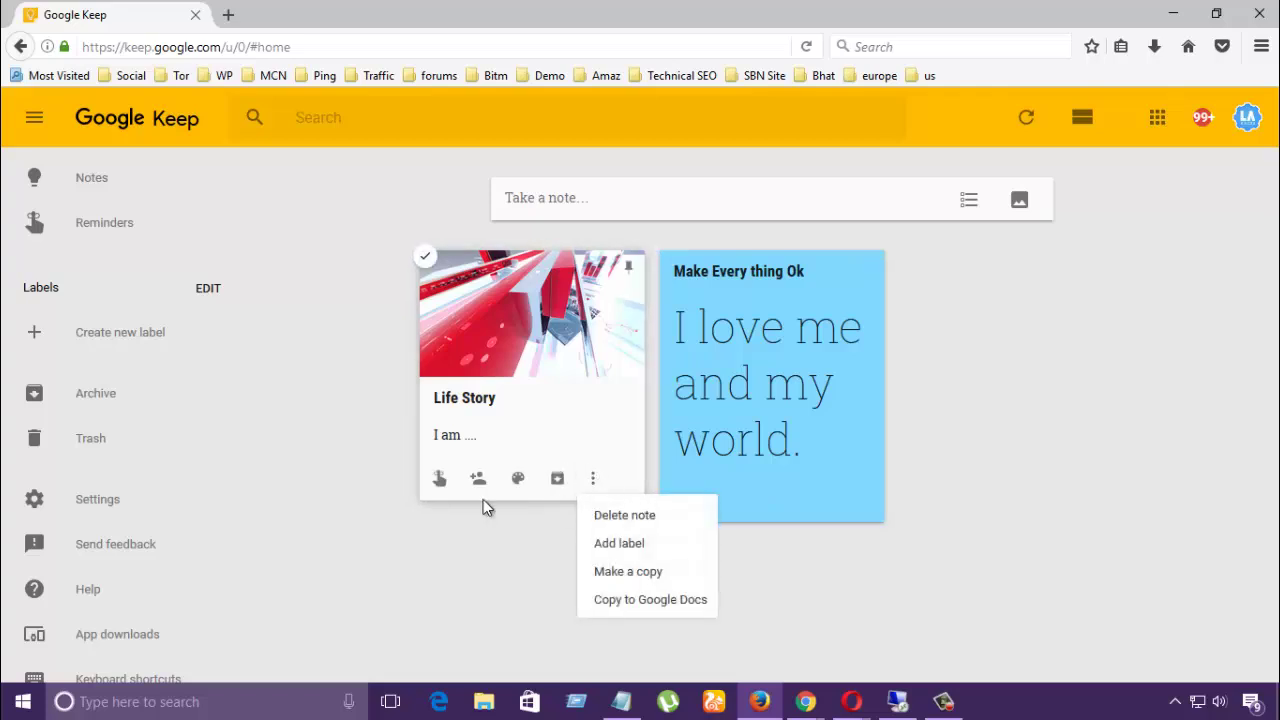
{"action": "left_click", "coordinate": [475, 546]}
{"action": "left_click", "coordinate": [596, 484]}
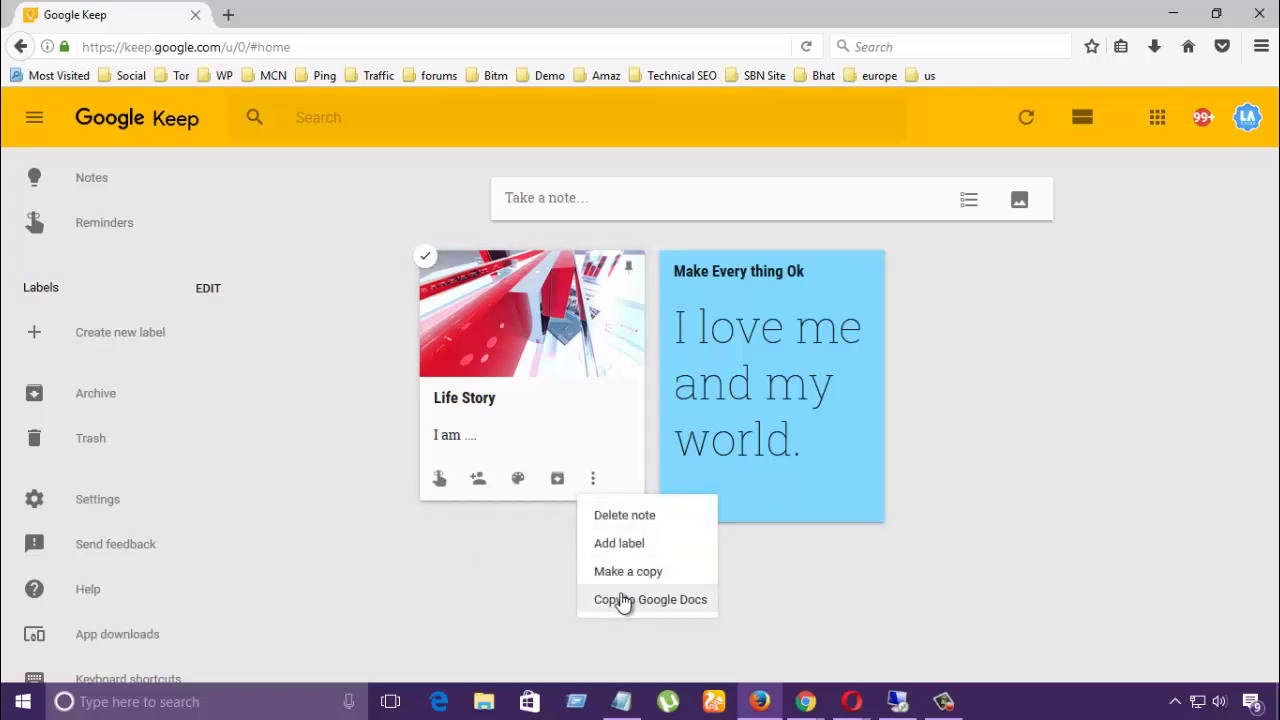
{"action": "left_click", "coordinate": [620, 599]}
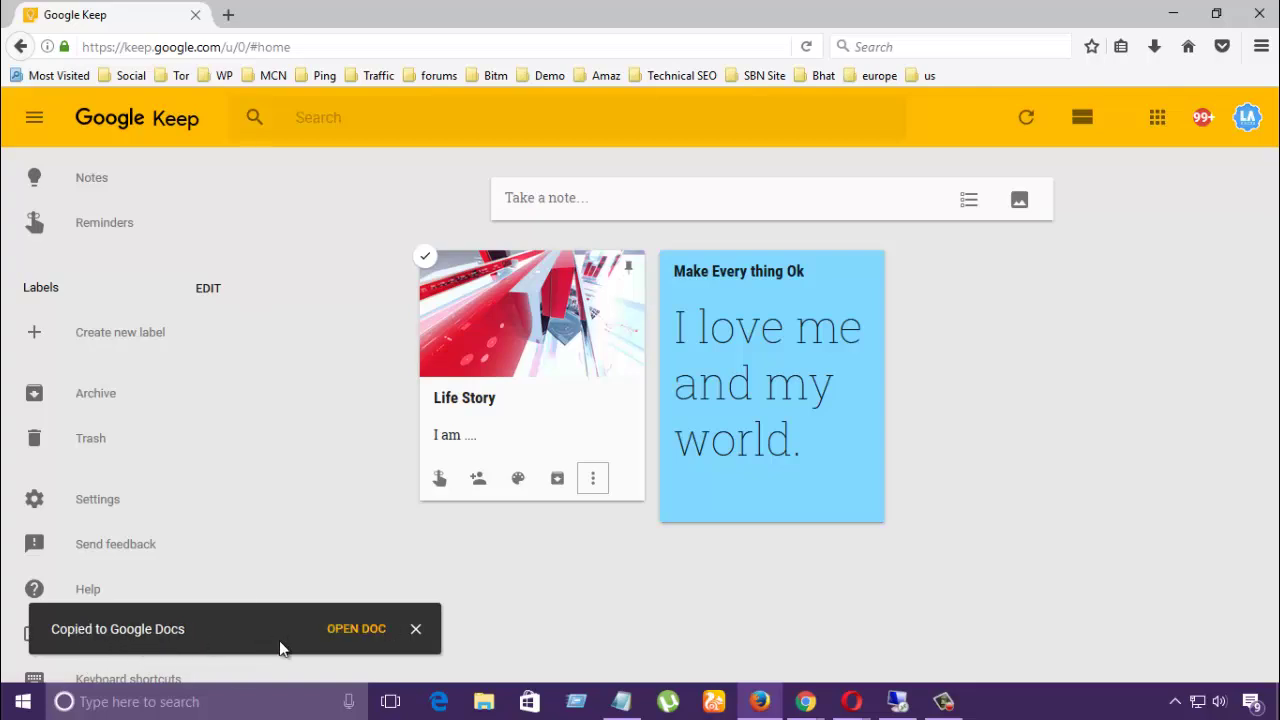
{"action": "right_click", "coordinate": [357, 643]}
{"action": "left_click", "coordinate": [316, 602]}
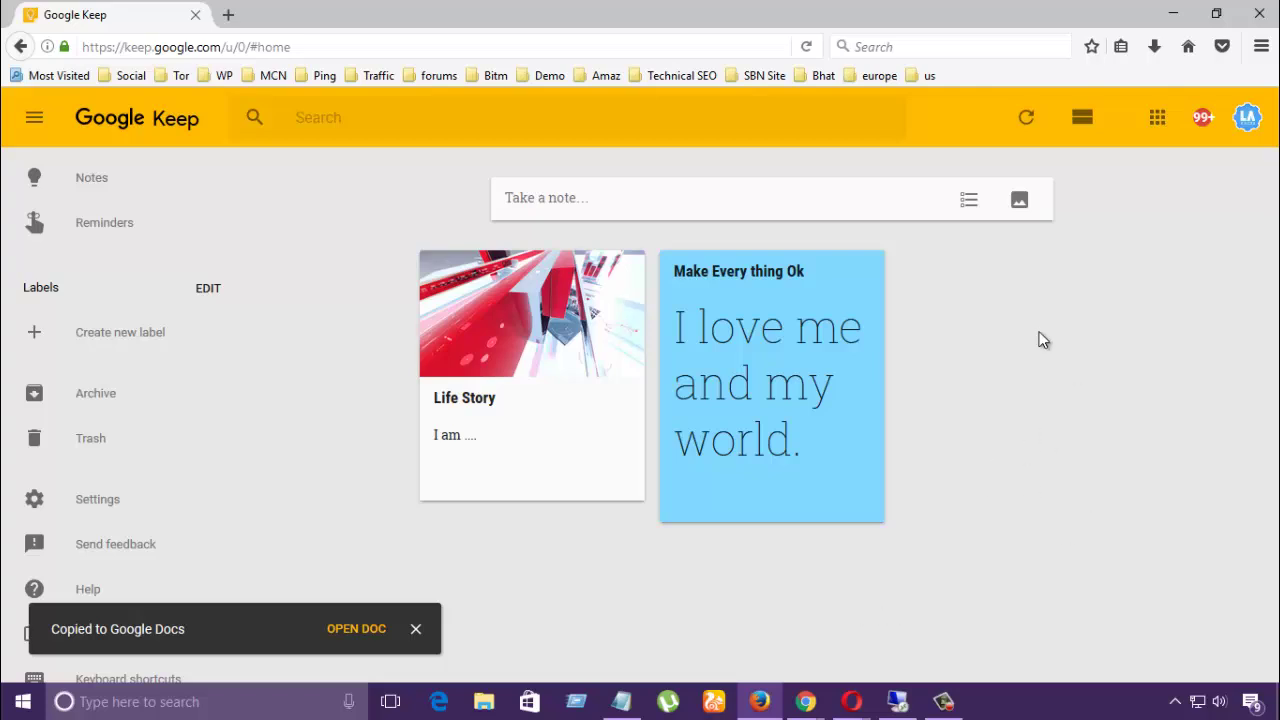
{"action": "scroll", "coordinate": [250, 355], "scroll_direction": "down", "scroll_amount": 1}
{"action": "scroll", "coordinate": [250, 346], "scroll_direction": "down", "scroll_amount": 2}
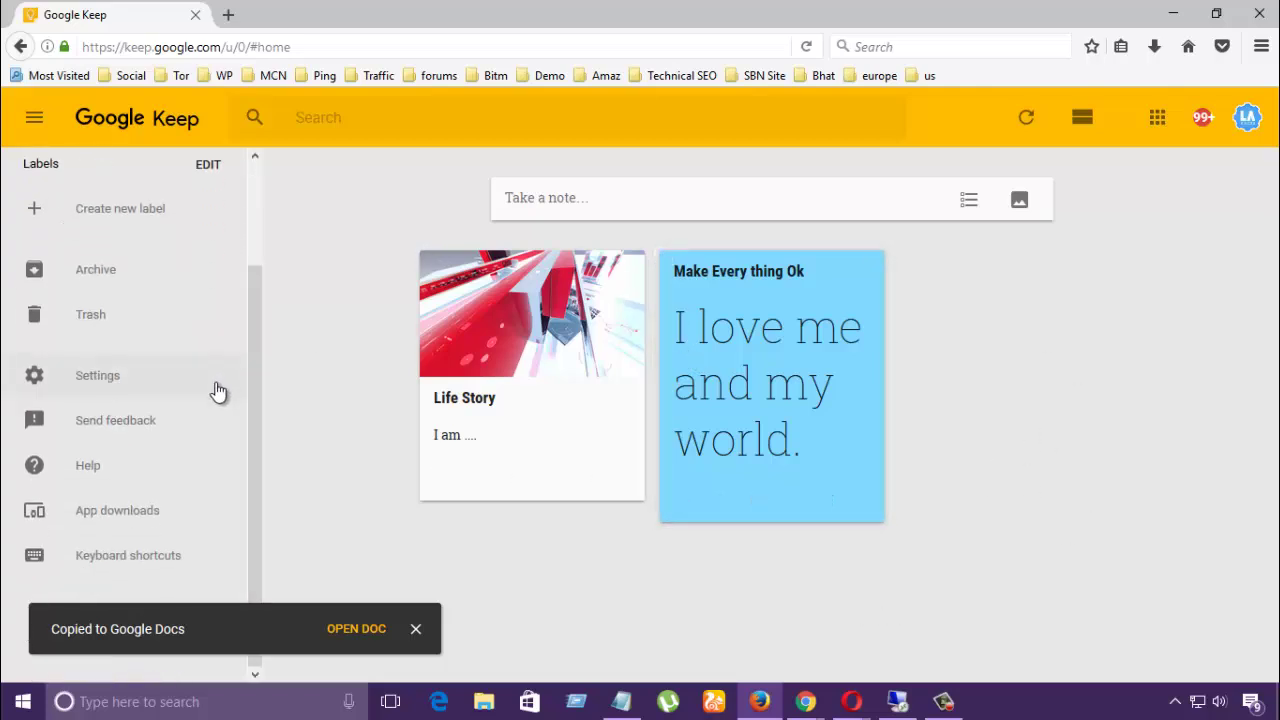
{"action": "scroll", "coordinate": [150, 300], "scroll_direction": "up", "scroll_amount": 2}
{"action": "scroll", "coordinate": [254, 335], "scroll_direction": "down", "scroll_amount": 1}
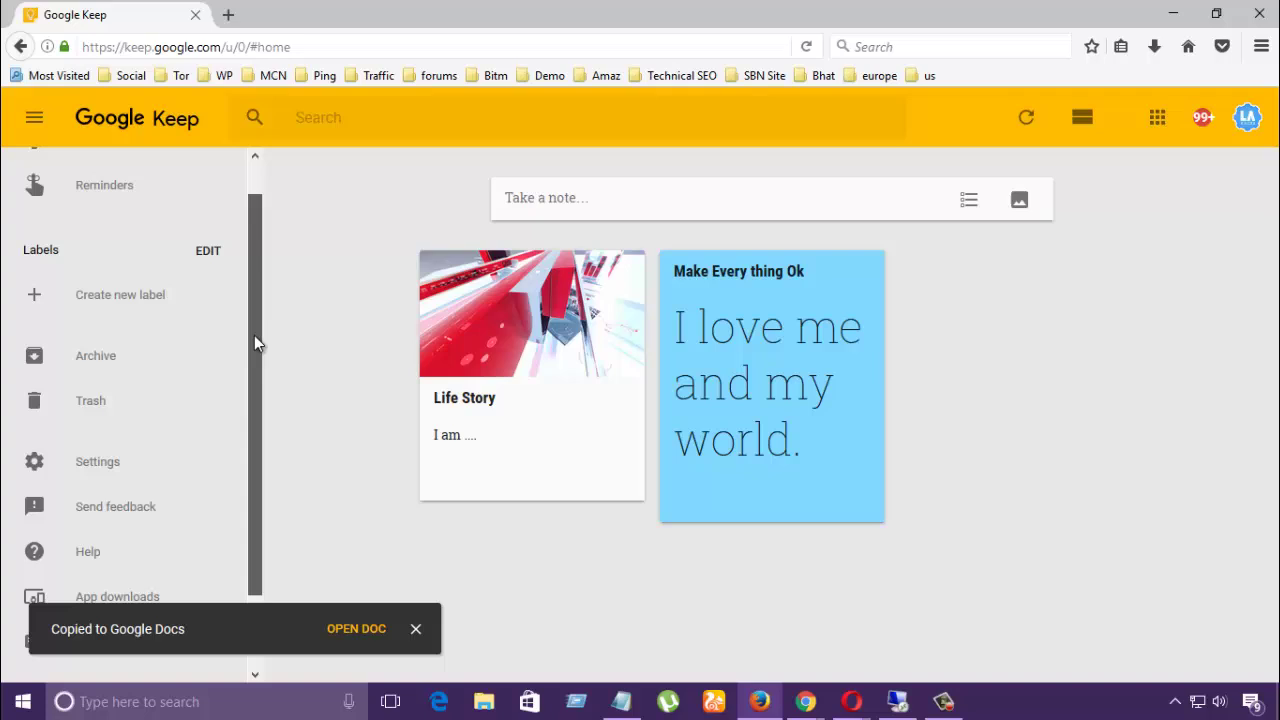
{"action": "scroll", "coordinate": [258, 360], "scroll_direction": "down", "scroll_amount": 1}
{"action": "scroll", "coordinate": [264, 340], "scroll_direction": "up", "scroll_amount": 2}
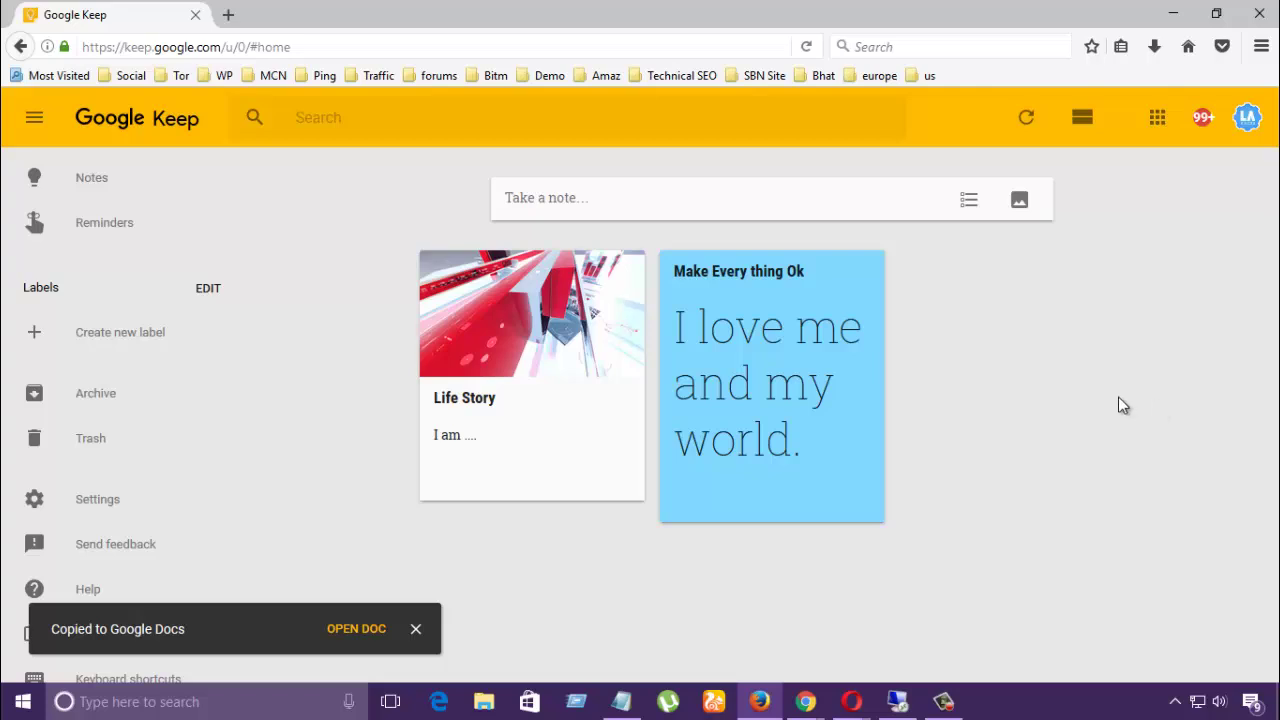
{"action": "mouse_move", "coordinate": [560, 405]}
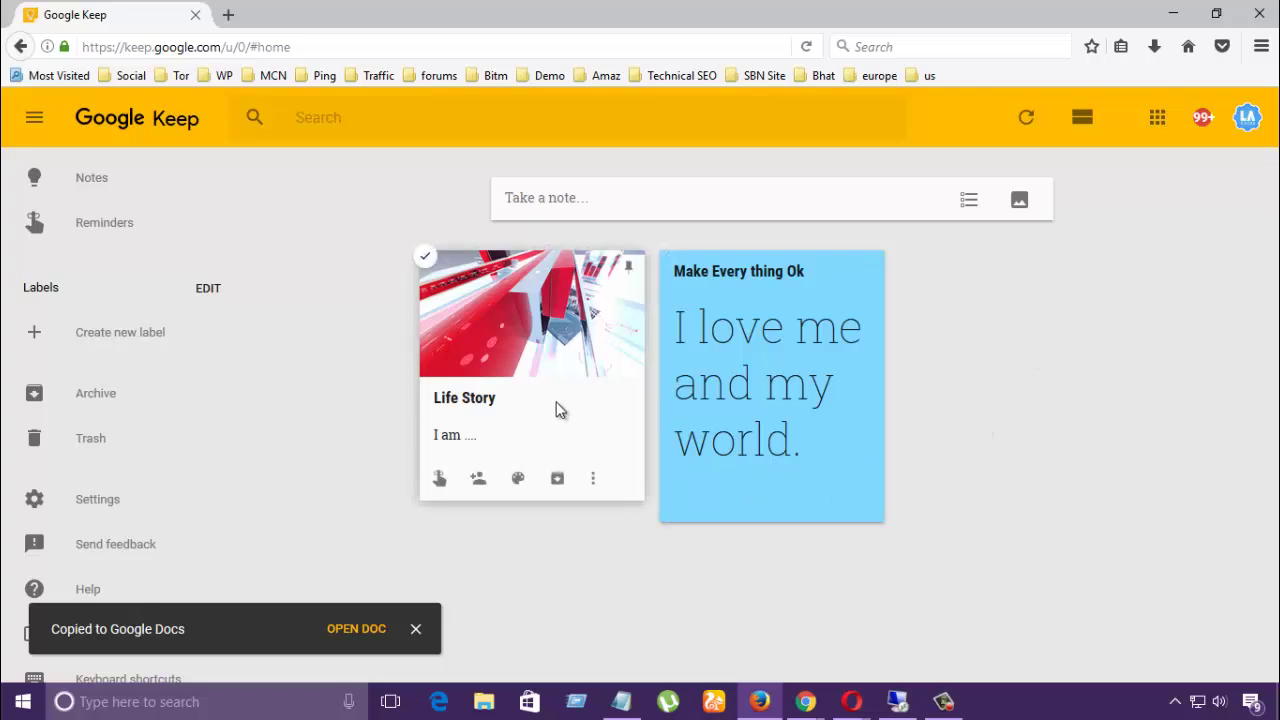